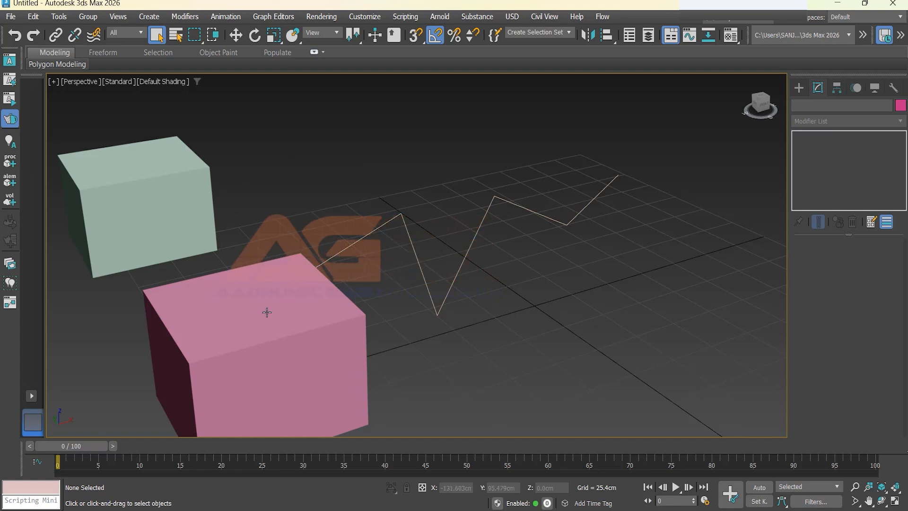
Step: Examine the quad commands available with nothing selected, and those for the selected green box
{"action": "right_click", "coordinate": [565, 297]}
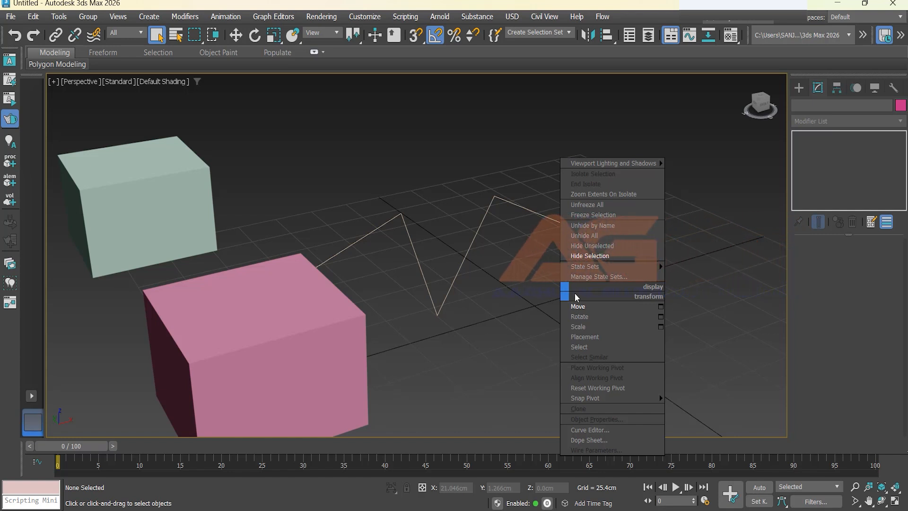
{"action": "left_click", "coordinate": [514, 295]}
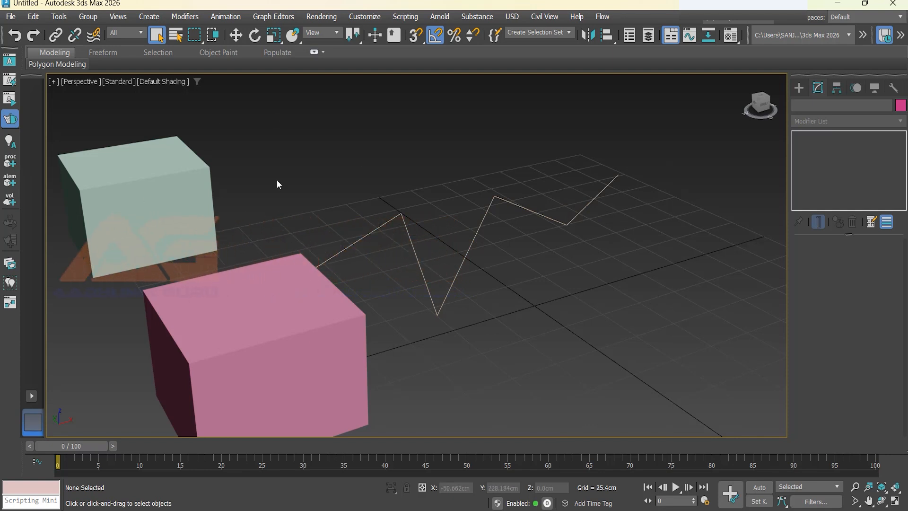
{"action": "left_click", "coordinate": [190, 191]}
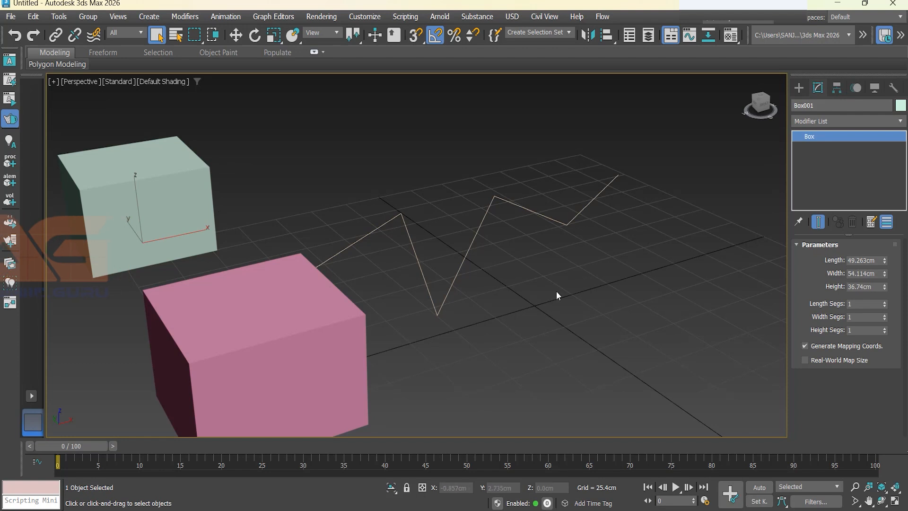
{"action": "right_click", "coordinate": [568, 289]}
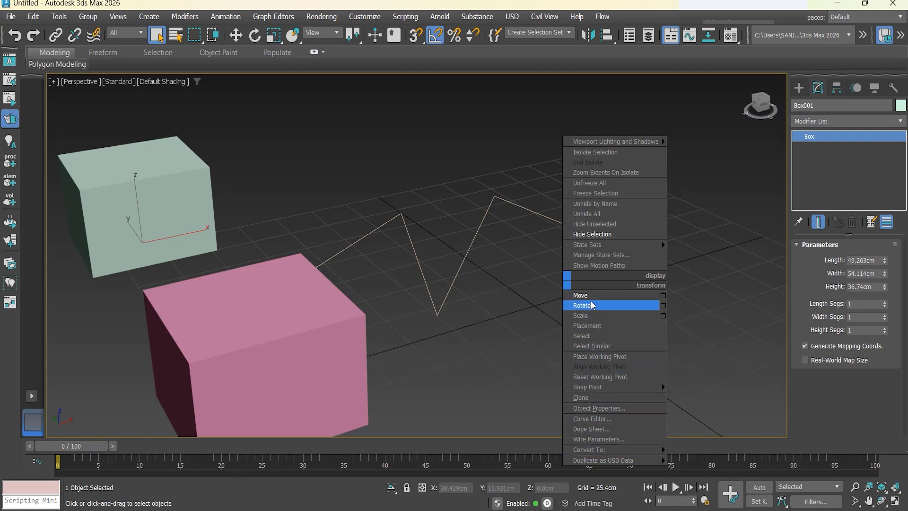
{"action": "left_click", "coordinate": [384, 296]}
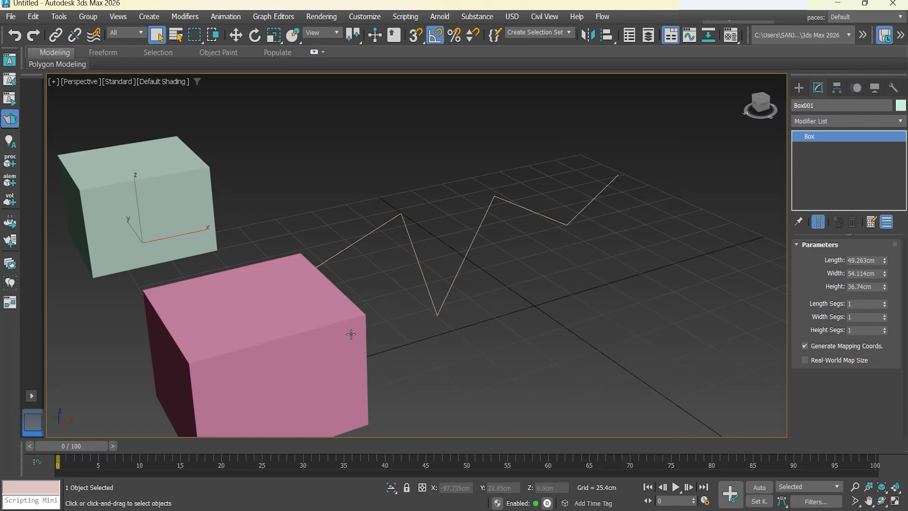
Step: Examine the quad commands for the pink editable poly box at object level and at Vertex level, and leave Vertex level
{"action": "left_click", "coordinate": [339, 321]}
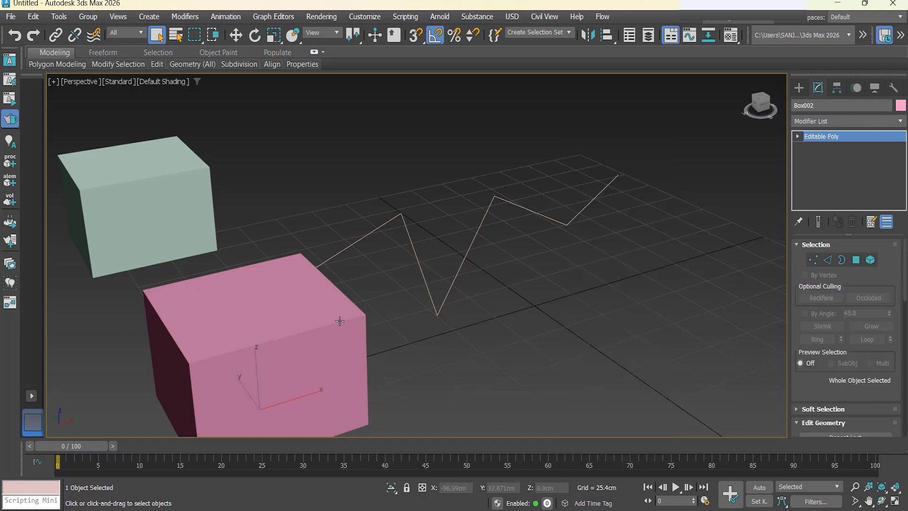
{"action": "right_click", "coordinate": [561, 300]}
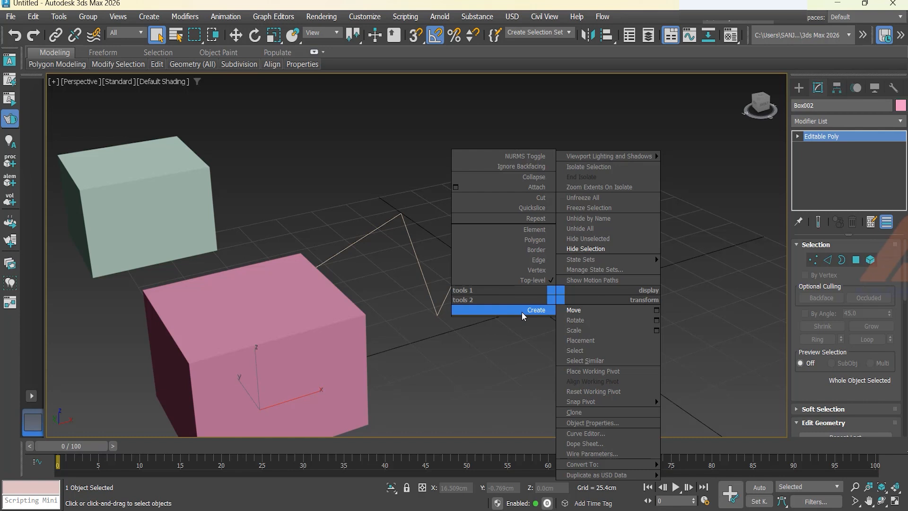
{"action": "left_click", "coordinate": [814, 261]}
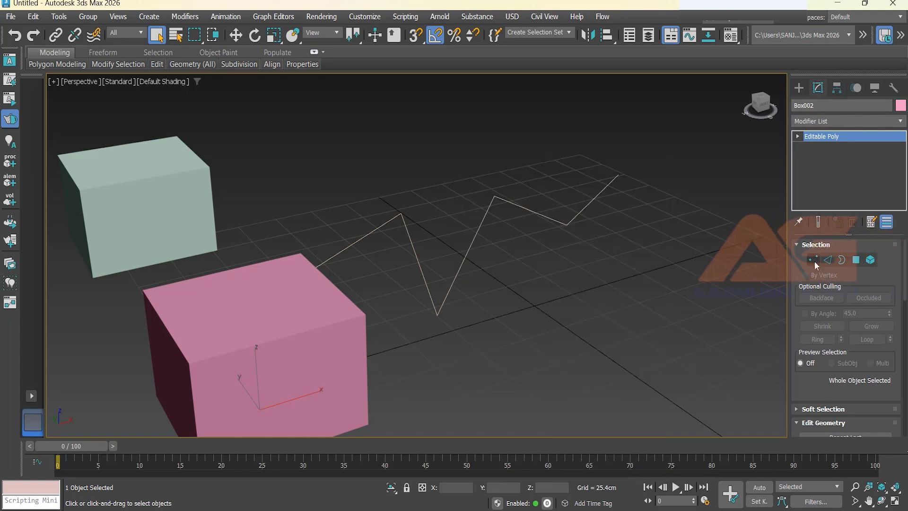
{"action": "right_click", "coordinate": [582, 260]}
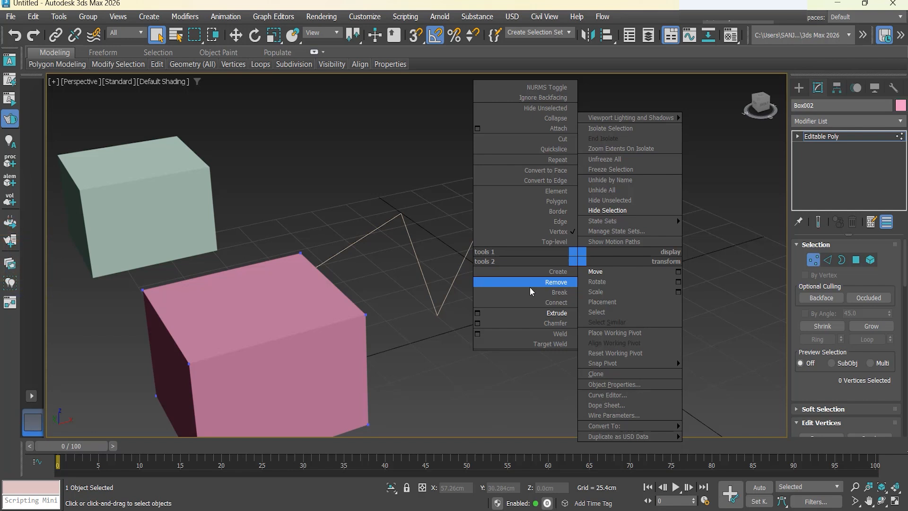
{"action": "left_click", "coordinate": [520, 374]}
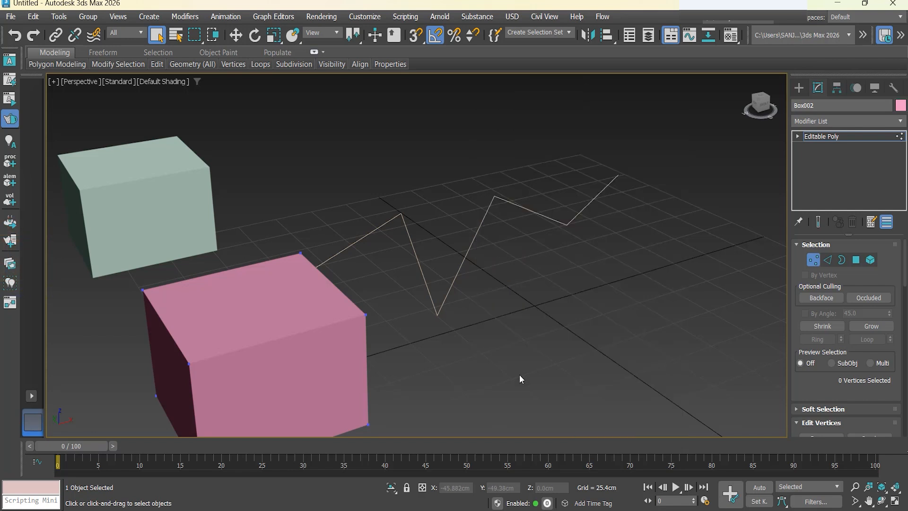
{"action": "left_click_drag", "start_coordinate": [517, 188], "coordinate": [475, 256]}
{"action": "left_click_drag", "start_coordinate": [525, 147], "coordinate": [484, 229]}
{"action": "left_click", "coordinate": [813, 259]}
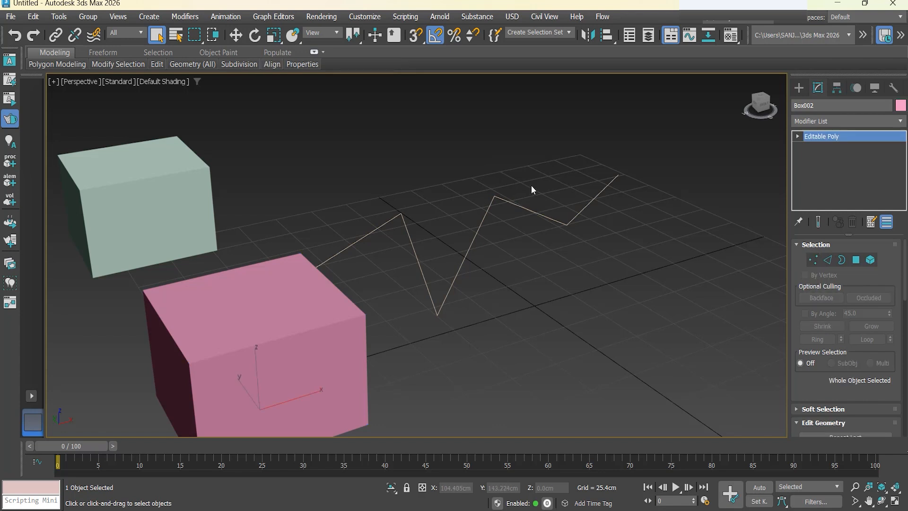
Step: Examine the quad commands for the zigzag line at object level and at Vertex level, and leave Vertex level
{"action": "left_click_drag", "start_coordinate": [518, 225], "coordinate": [516, 228]}
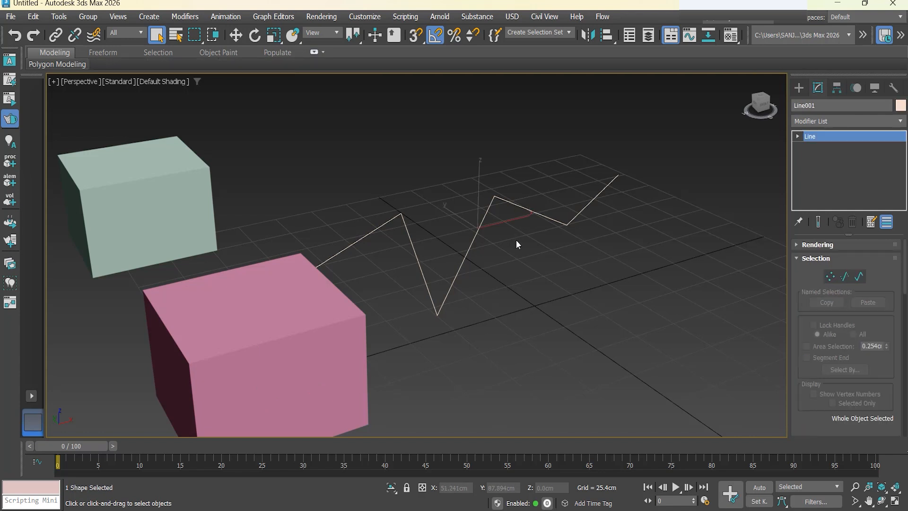
{"action": "right_click", "coordinate": [528, 271]}
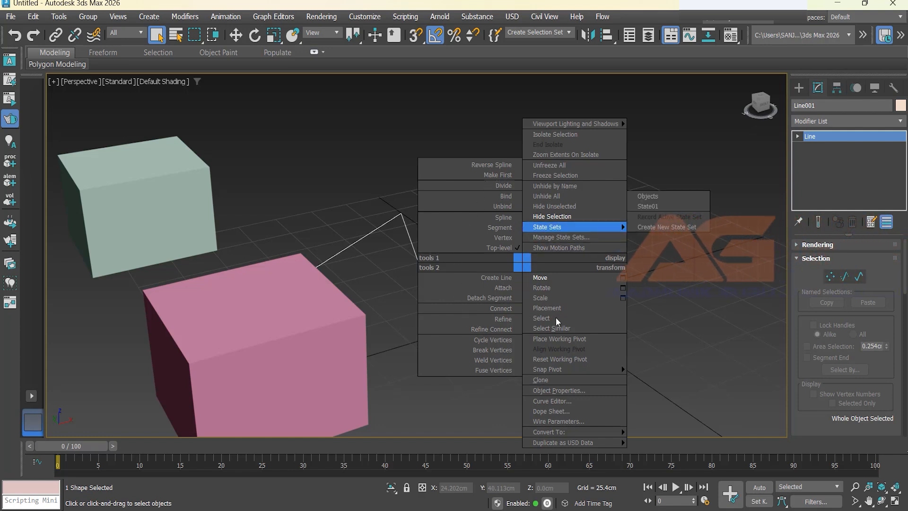
{"action": "left_click", "coordinate": [830, 276]}
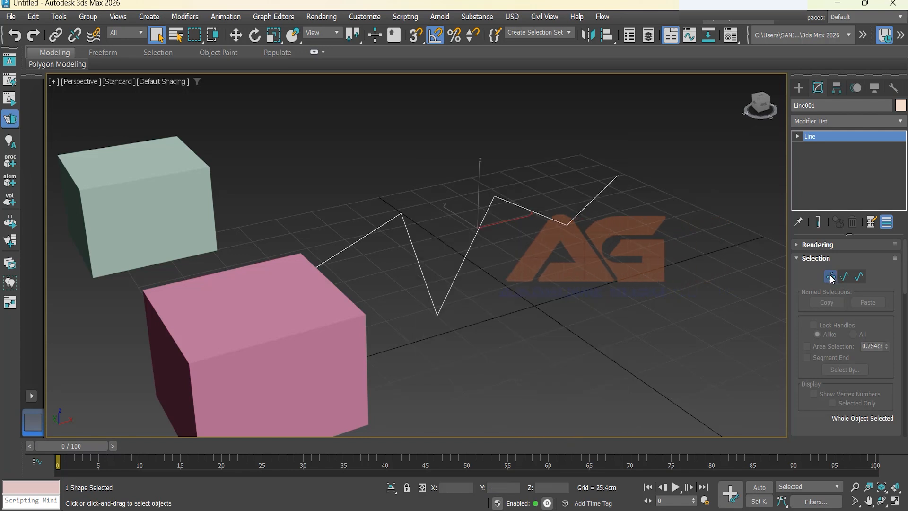
{"action": "left_click", "coordinate": [832, 276]}
{"action": "right_click", "coordinate": [566, 294]}
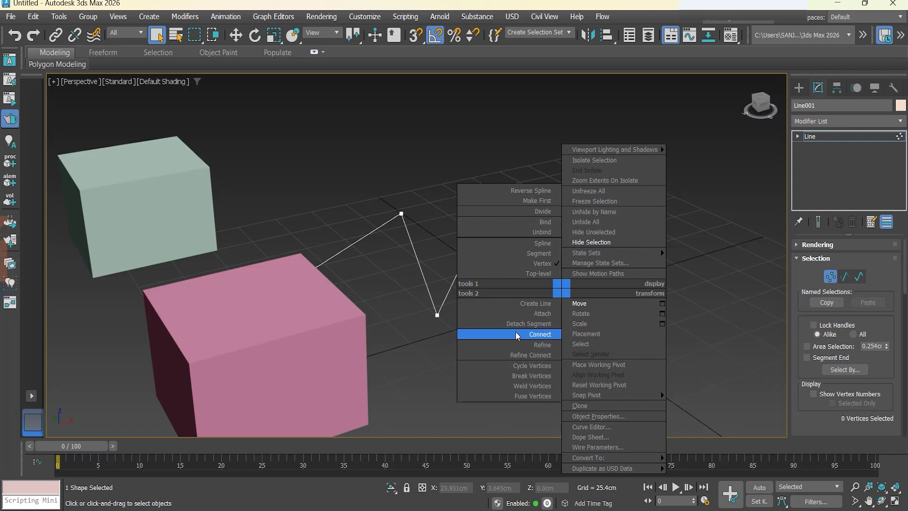
{"action": "left_click", "coordinate": [710, 281]}
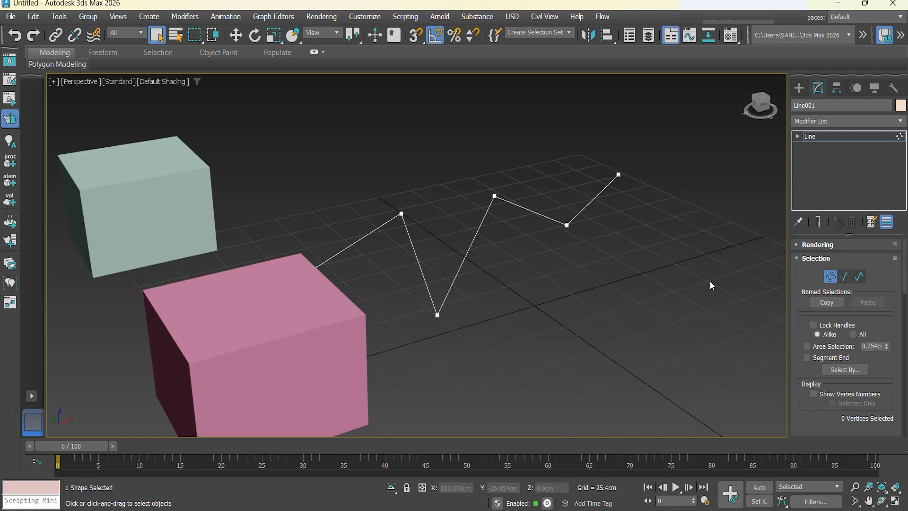
{"action": "left_click", "coordinate": [831, 277]}
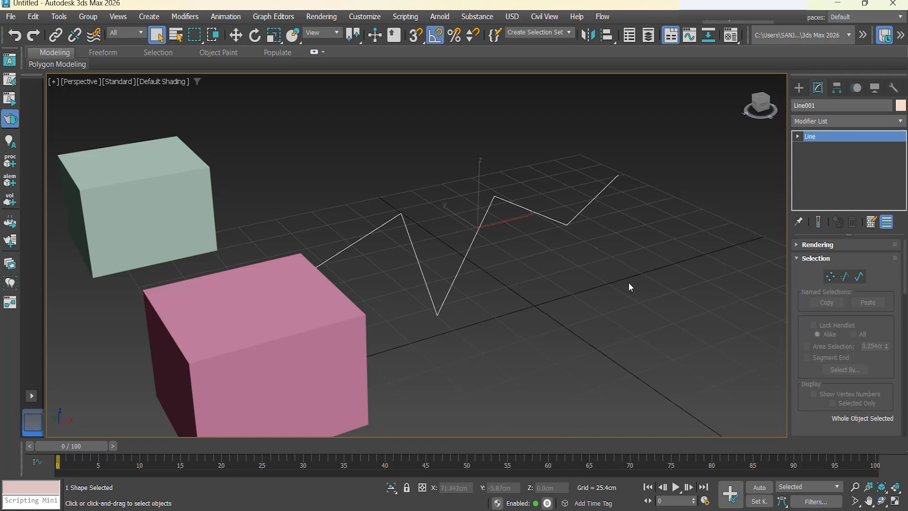
Step: Unhide all hidden objects in the scene and clear the selection
{"action": "right_click", "coordinate": [581, 289]}
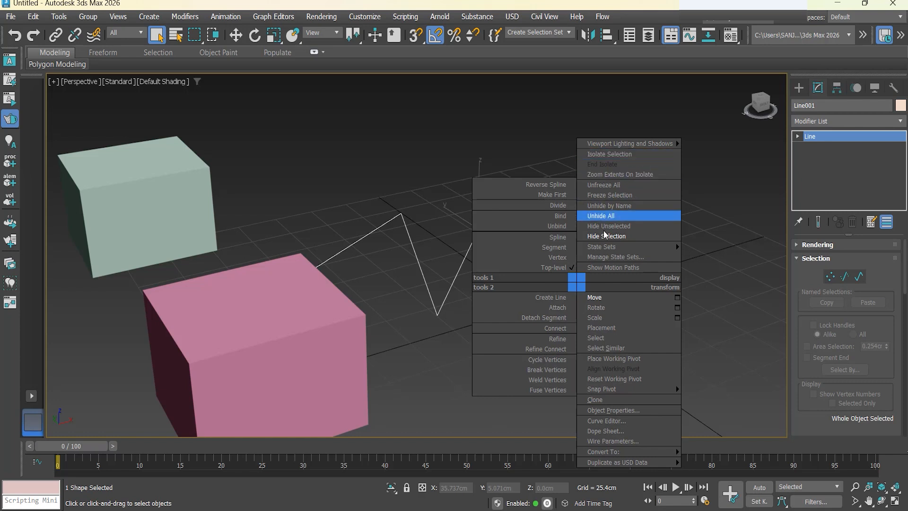
{"action": "left_click", "coordinate": [461, 358]}
{"action": "right_click", "coordinate": [572, 334]}
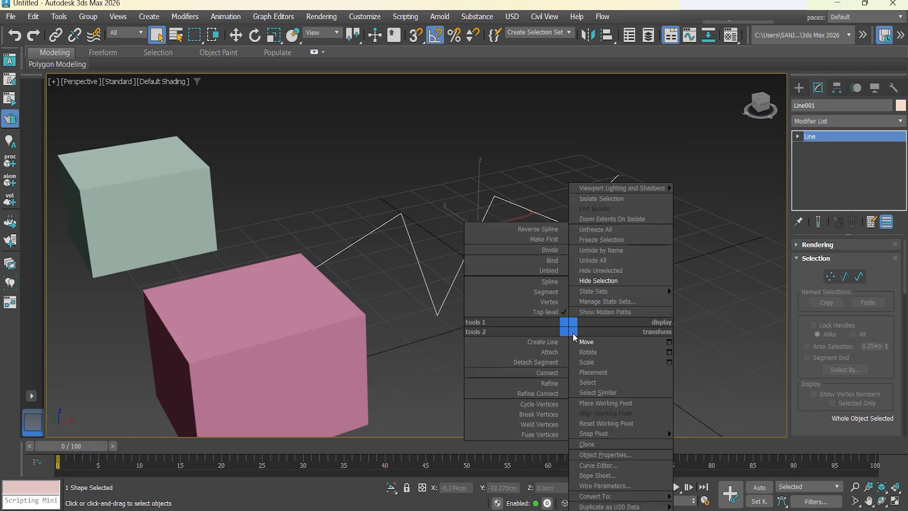
{"action": "left_click", "coordinate": [603, 261]}
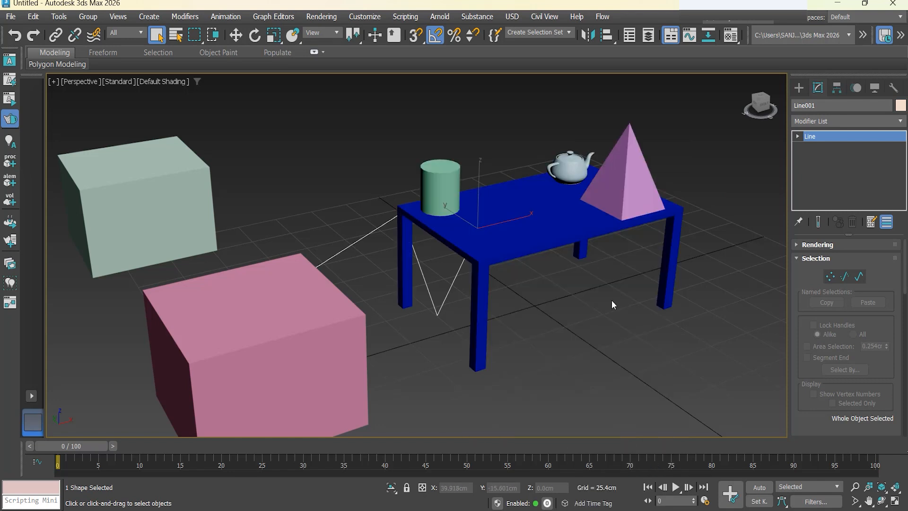
{"action": "left_click", "coordinate": [611, 300]}
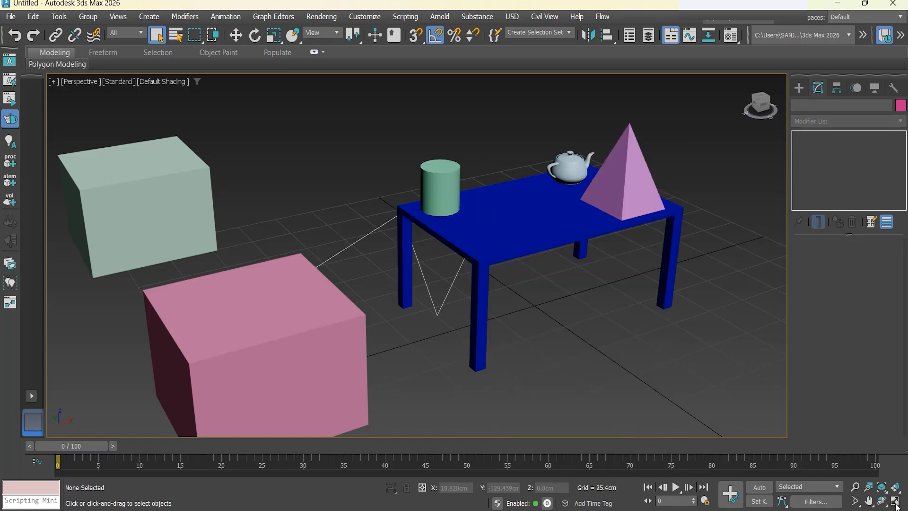
Step: Show all four viewports, select the blue table and the teapot together in Perspective, and isolate them
{"action": "left_click", "coordinate": [896, 502]}
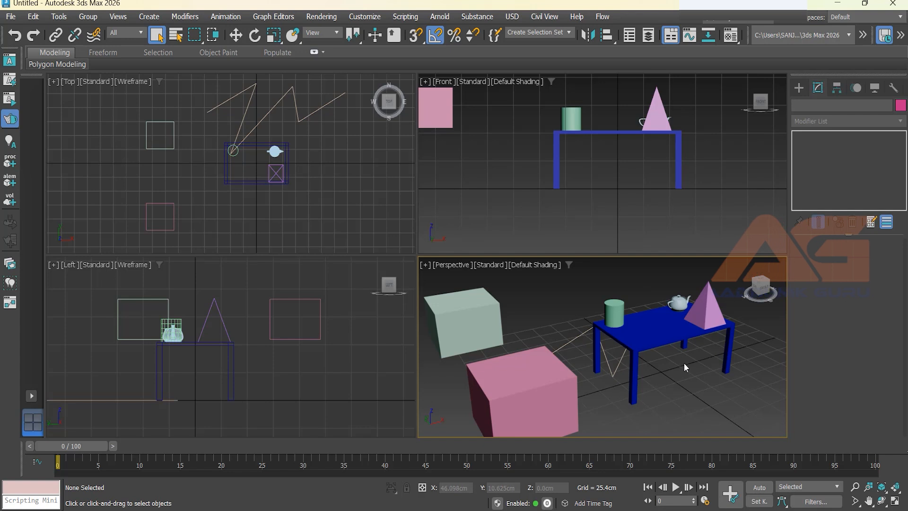
{"action": "left_click", "coordinate": [682, 302]}
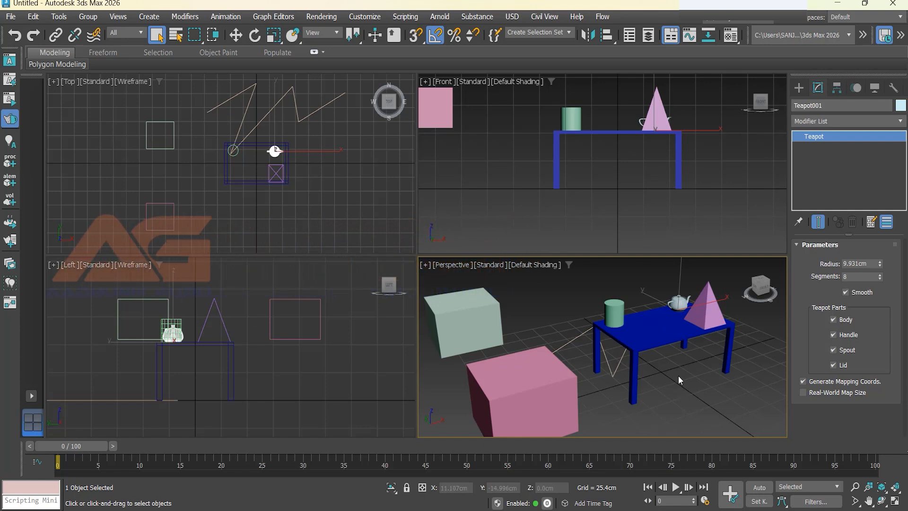
{"action": "left_click", "coordinate": [655, 327]}
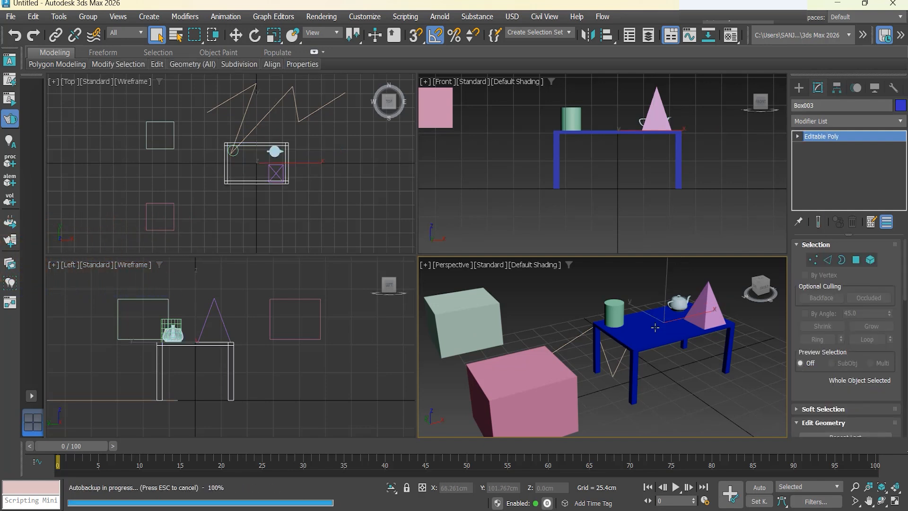
{"action": "left_click", "coordinate": [682, 302], "text": "ctrl"}
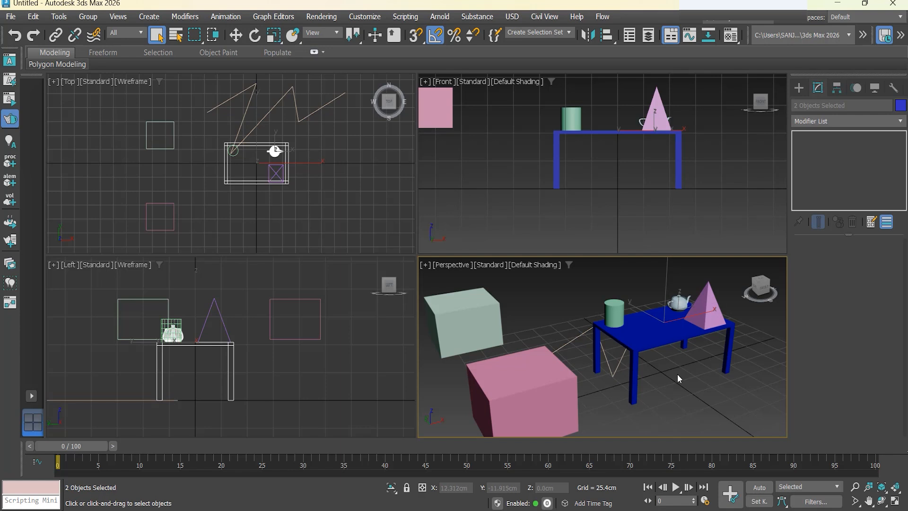
{"action": "left_click", "coordinate": [670, 330]}
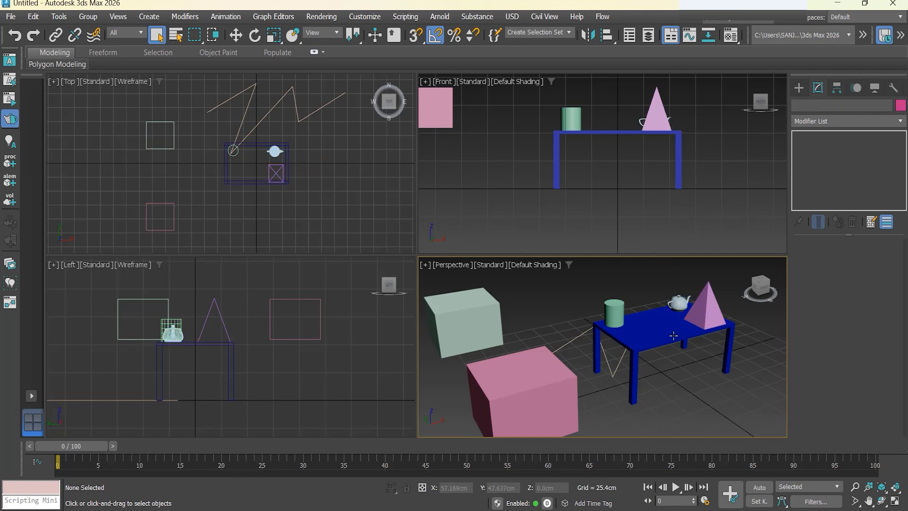
{"action": "left_click", "coordinate": [679, 303], "text": "ctrl"}
{"action": "right_click", "coordinate": [639, 293]}
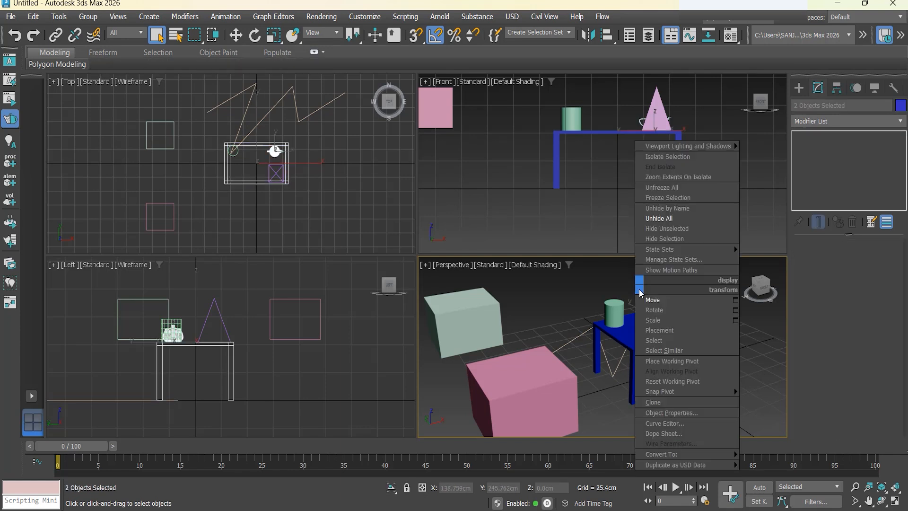
{"action": "left_click", "coordinate": [677, 157]}
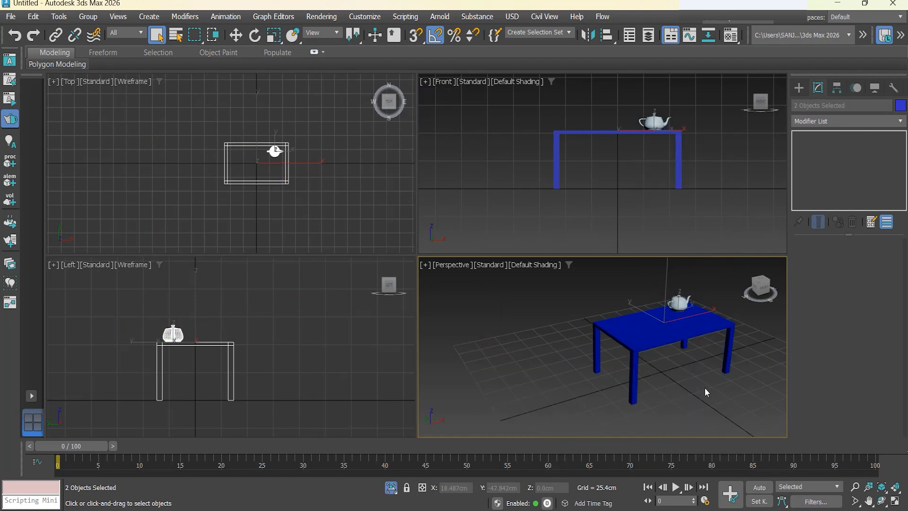
Step: In a maximized Front view, move the teapot along X to the middle of the tabletop, at about X 0 cm
{"action": "key", "text": "alt+w"}
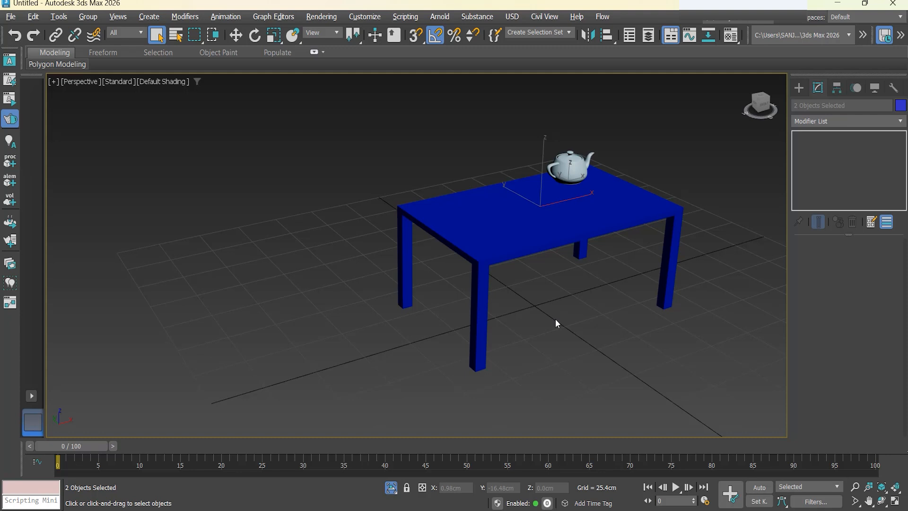
{"action": "key", "text": "f"}
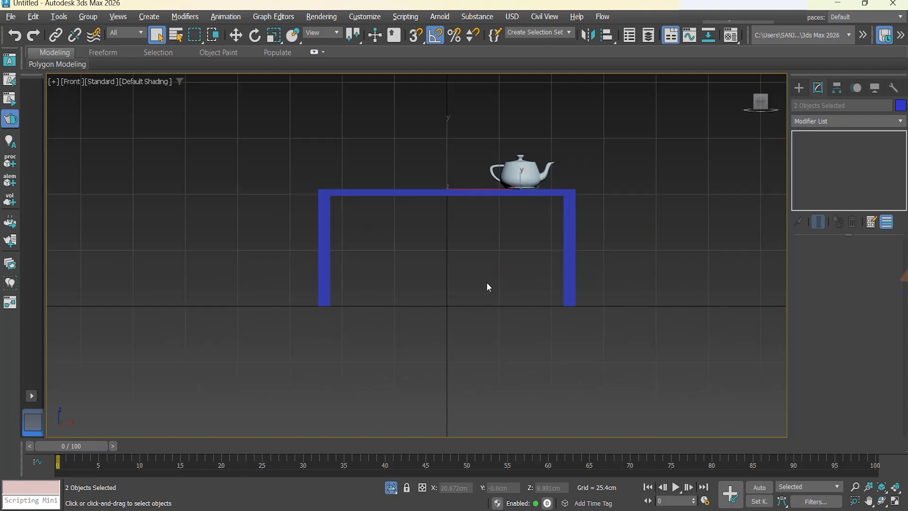
{"action": "left_click", "coordinate": [519, 272]}
{"action": "key", "text": "w"}
{"action": "left_click", "coordinate": [520, 172]}
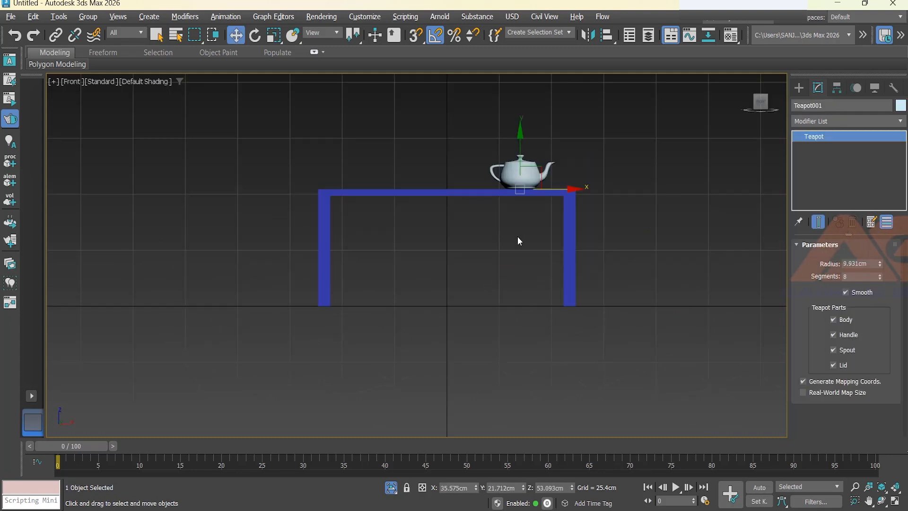
{"action": "right_click", "coordinate": [518, 234]}
{"action": "left_click", "coordinate": [529, 245]}
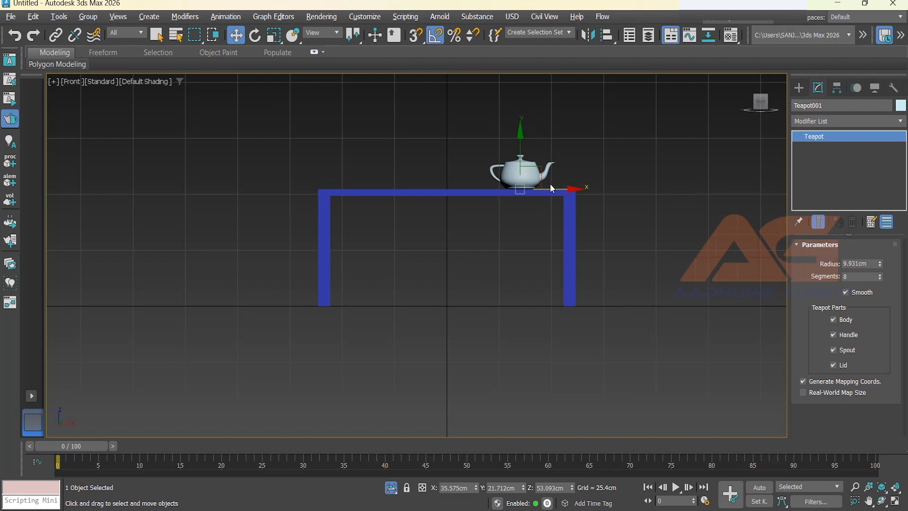
{"action": "left_click_drag", "start_coordinate": [548, 188], "coordinate": [481, 209]}
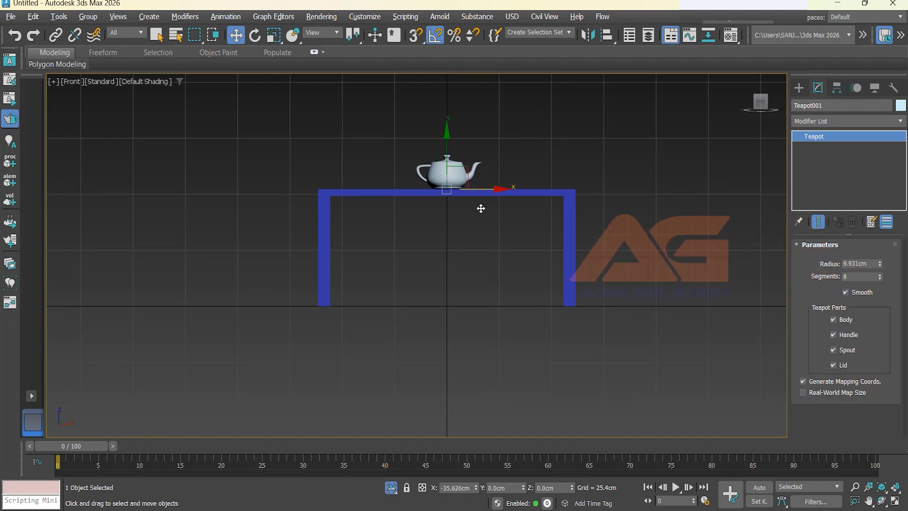
Step: In the Left view, move the teapot to the middle of the table's depth, at about Y 0 cm, and return to Perspective
{"action": "key", "text": "l"}
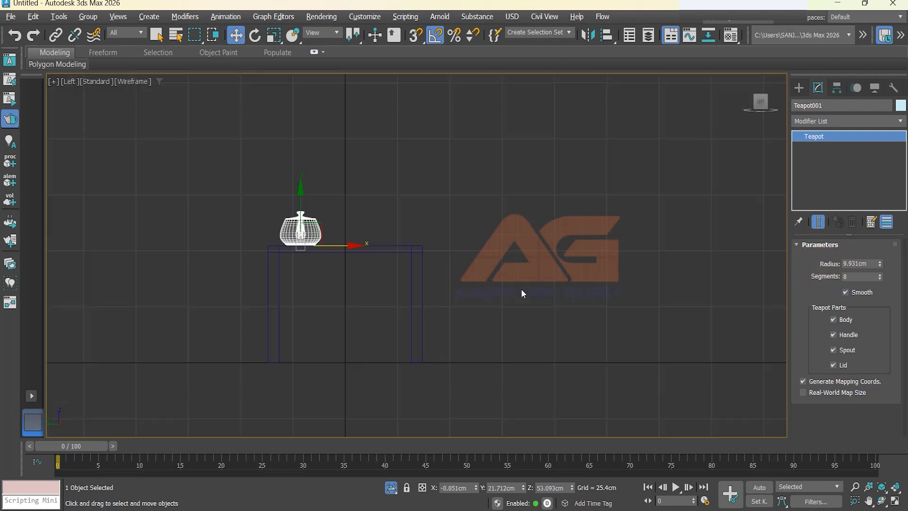
{"action": "right_click", "coordinate": [490, 266]}
{"action": "left_click", "coordinate": [509, 284]}
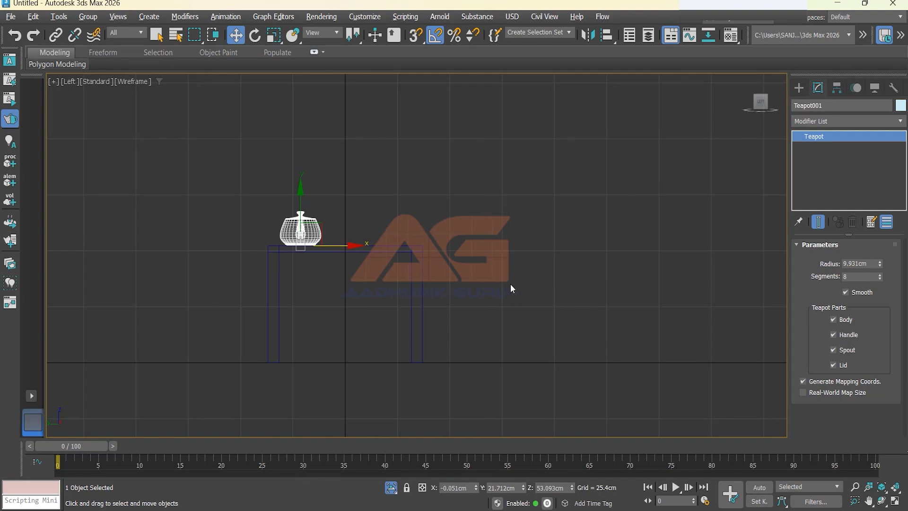
{"action": "left_click_drag", "start_coordinate": [342, 245], "coordinate": [387, 246]}
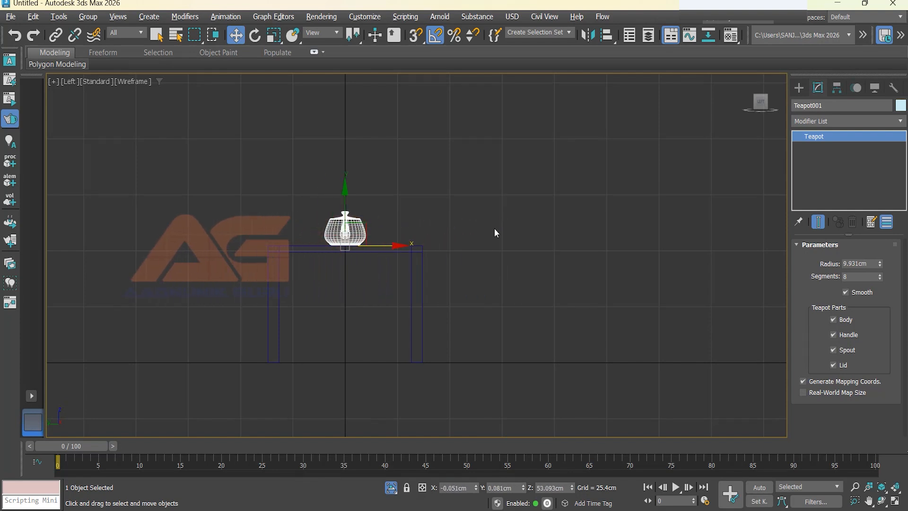
{"action": "key", "text": "p"}
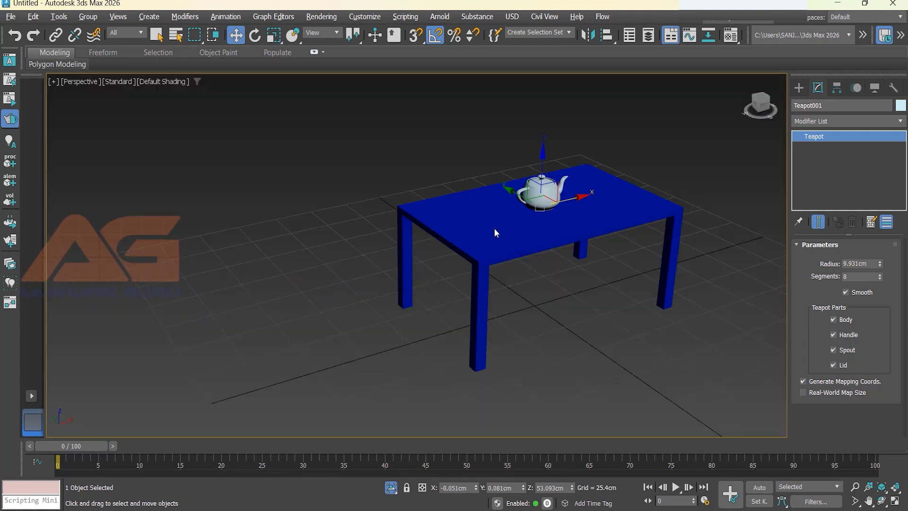
Step: End the isolation of the table and teapot, and clear the selection
{"action": "right_click", "coordinate": [552, 312]}
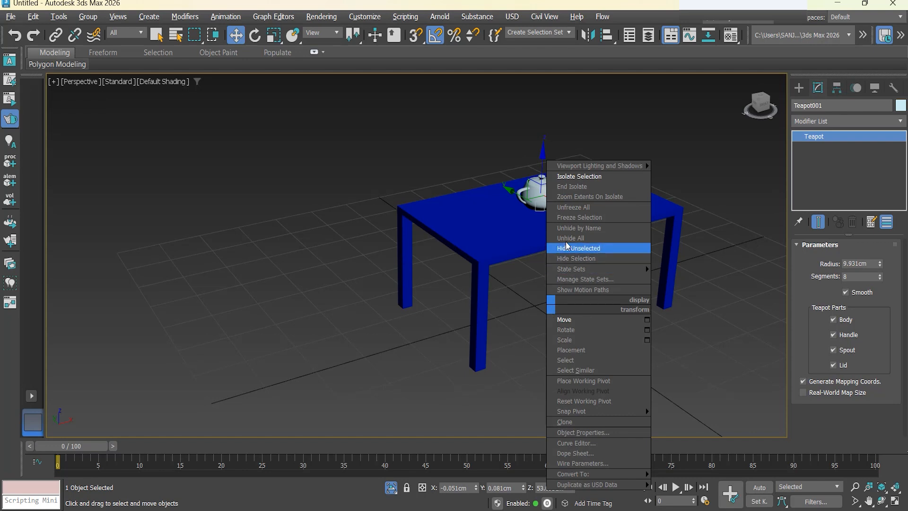
{"action": "left_click", "coordinate": [575, 186]}
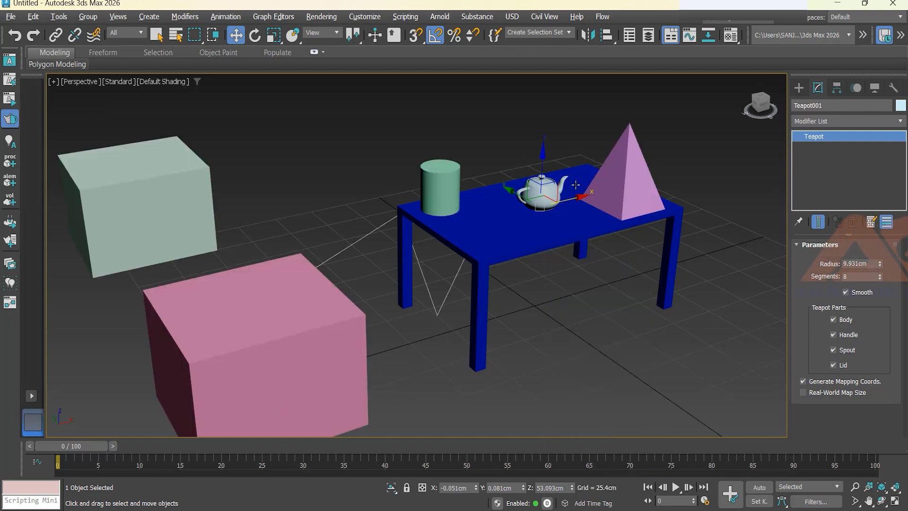
{"action": "left_click", "coordinate": [565, 318]}
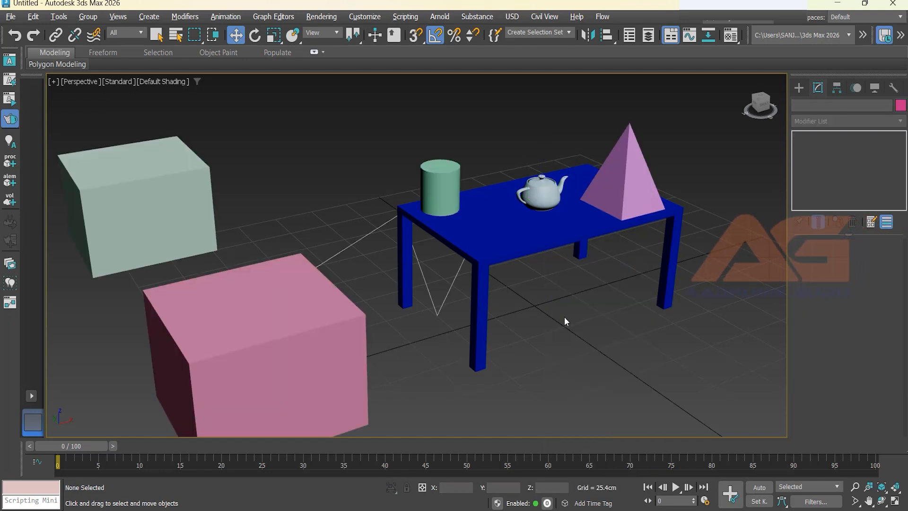